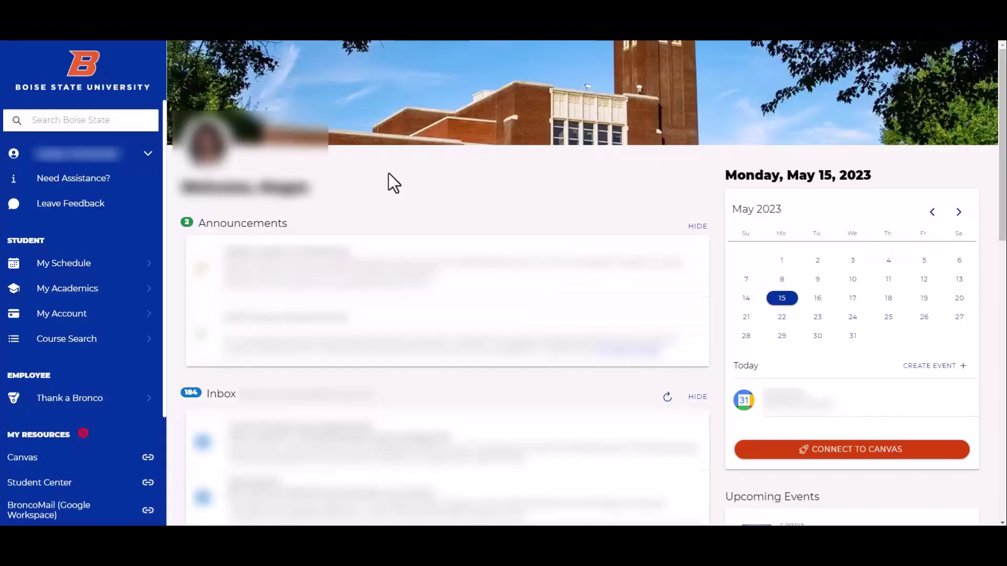
Step: From Bronco Hub's My Team app, start a Promote action for the Administrative Assistant 1 worker
{"action": "scroll", "coordinate": [124, 348], "scroll_direction": "down", "scroll_amount": 3}
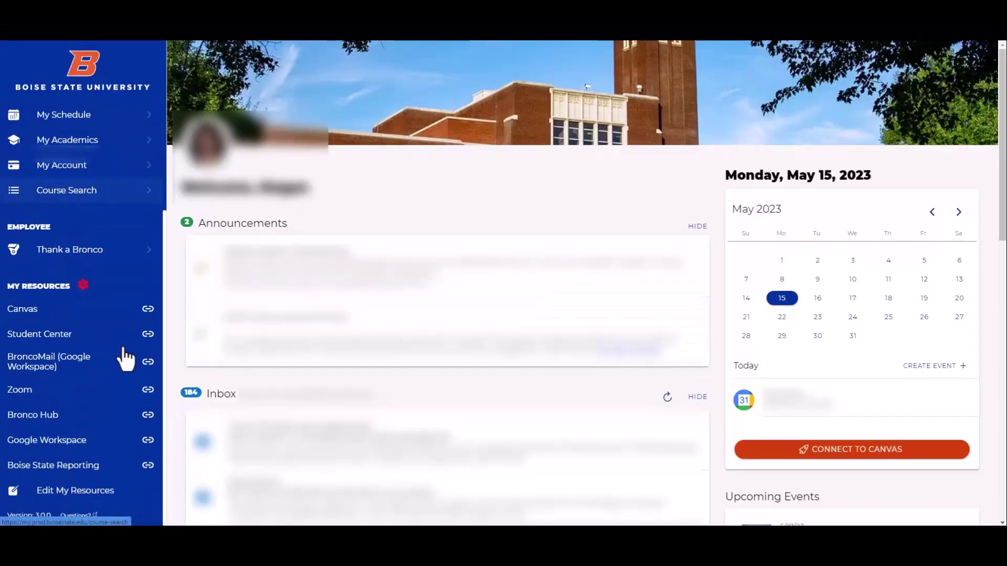
{"action": "left_click", "coordinate": [113, 420]}
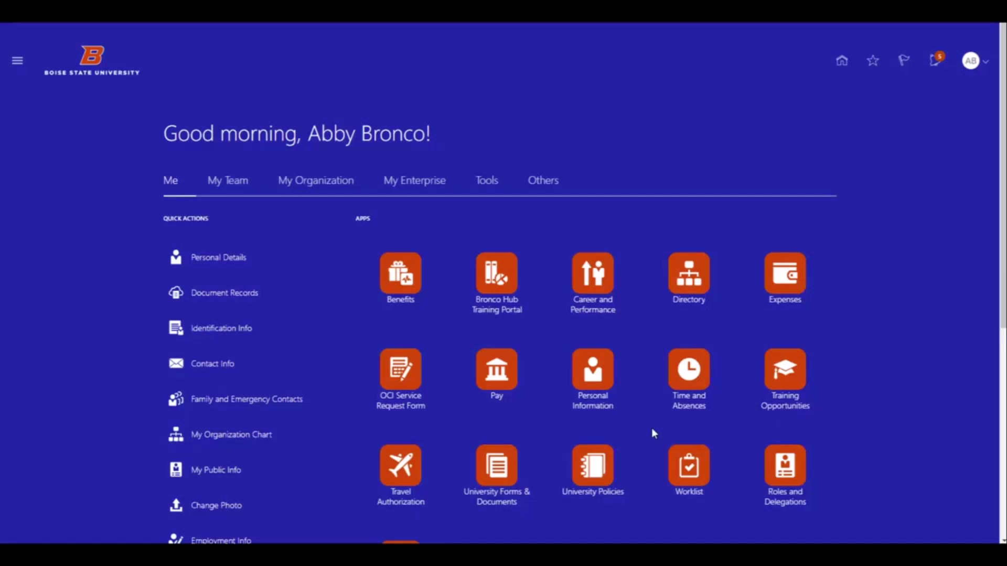
{"action": "left_click", "coordinate": [230, 183]}
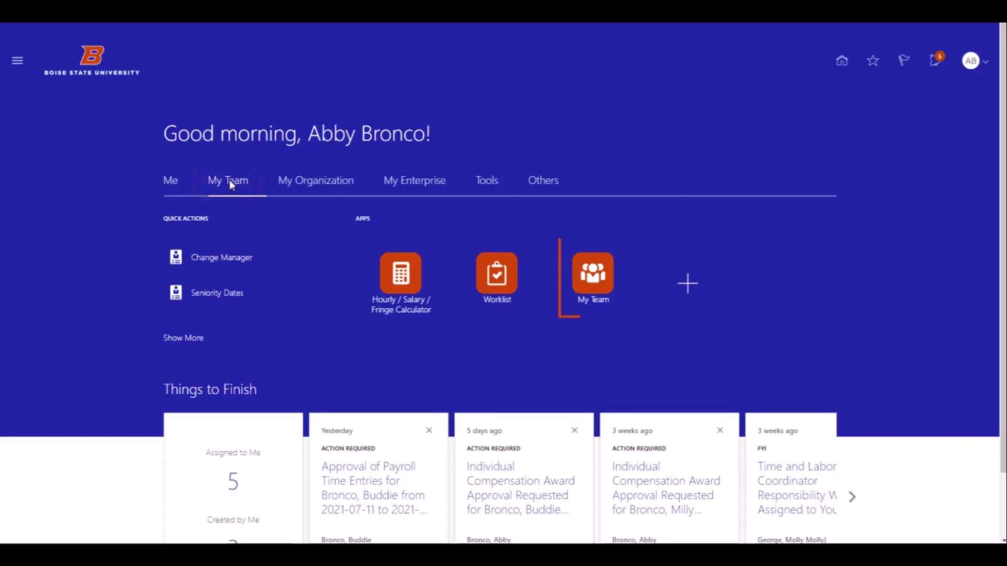
{"action": "left_click", "coordinate": [598, 281]}
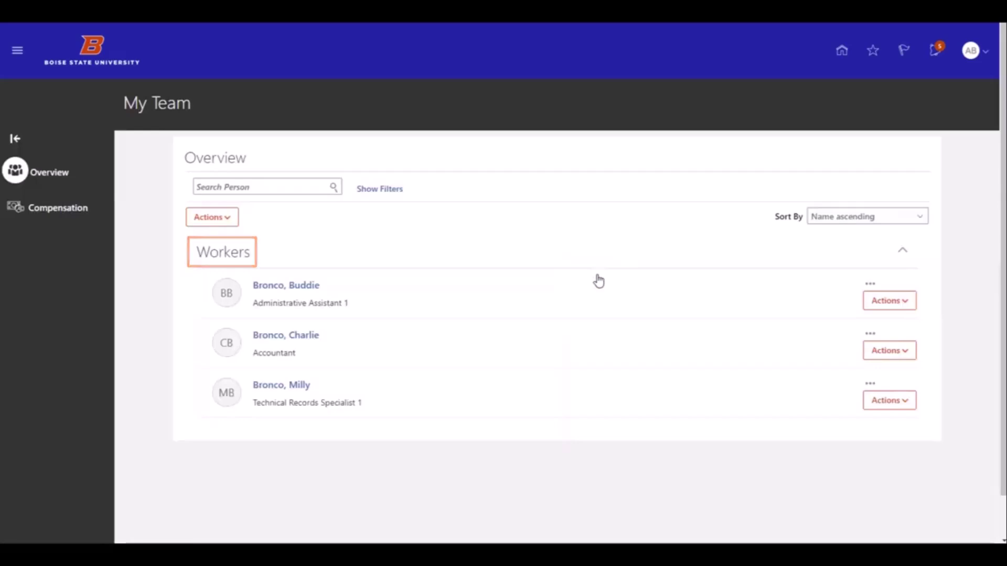
{"action": "left_click", "coordinate": [870, 287]}
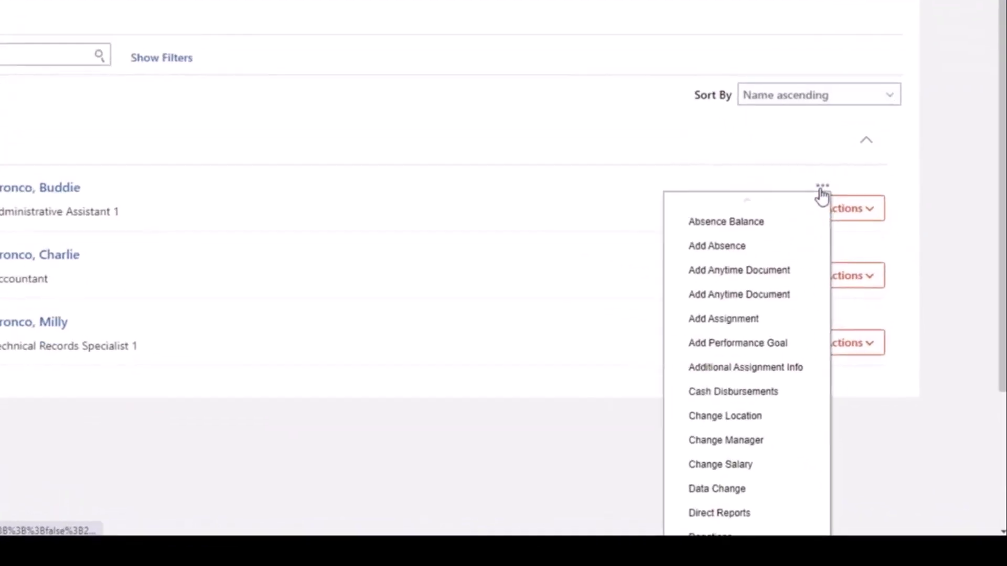
{"action": "scroll", "coordinate": [756, 146], "scroll_direction": "down", "scroll_amount": 8}
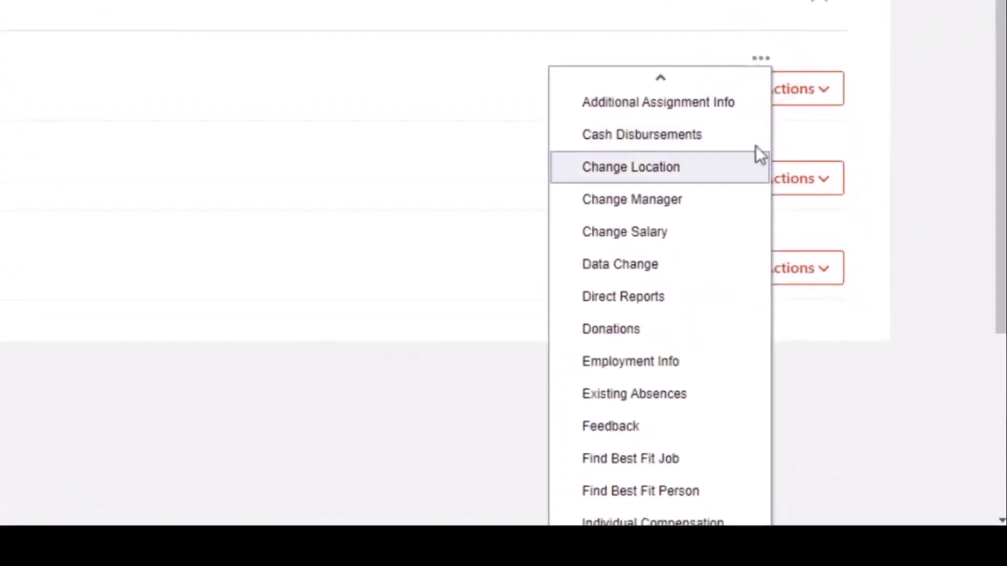
{"action": "left_click", "coordinate": [695, 350]}
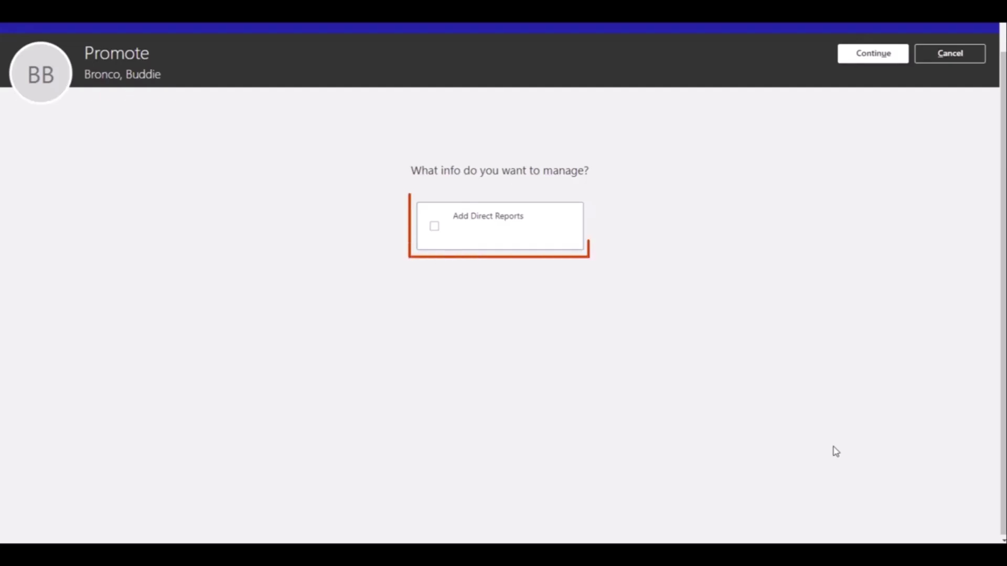
Step: Include Add Direct Reports in the promotion and continue to the When and Why form
{"action": "left_click", "coordinate": [534, 245]}
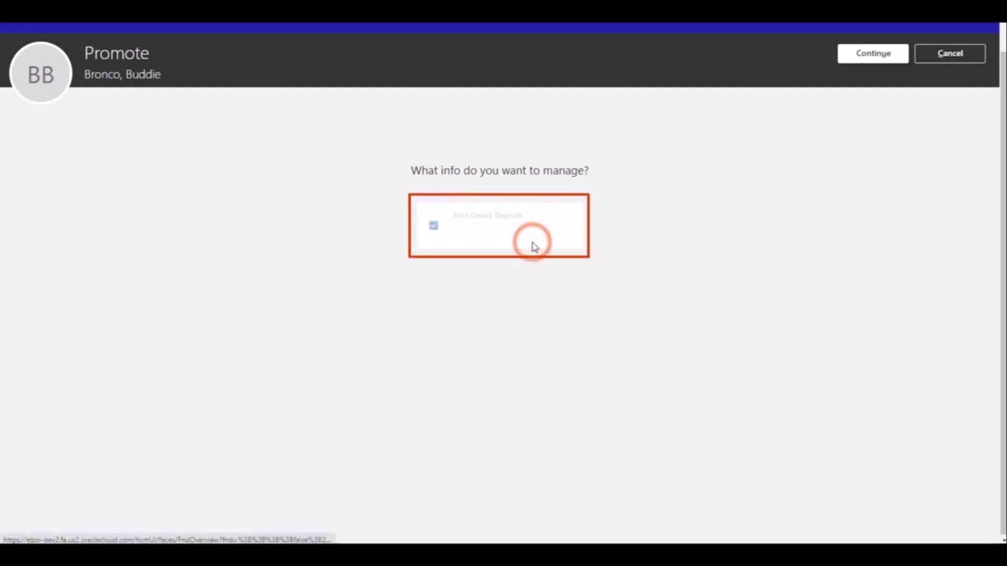
{"action": "left_click", "coordinate": [871, 54]}
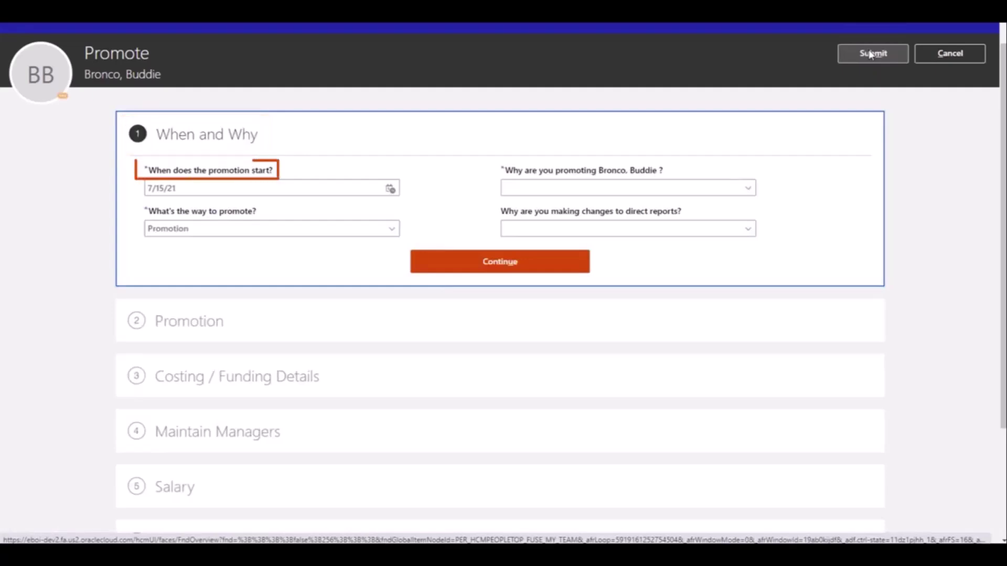
Step: Set start date 7/18/21, way and reason Promotion, direct-report reason Manager Change, then continue
{"action": "left_click", "coordinate": [390, 190]}
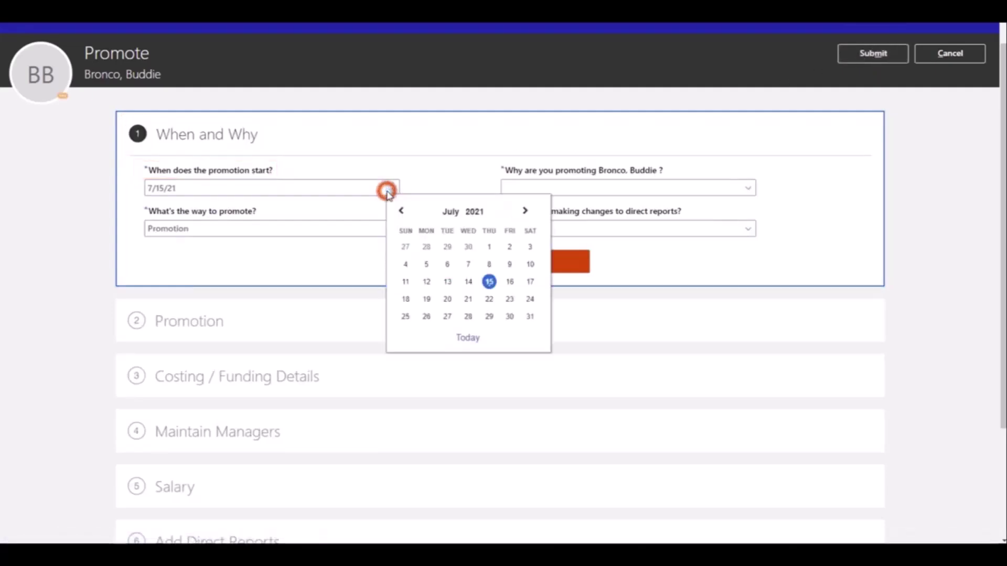
{"action": "left_click", "coordinate": [407, 304]}
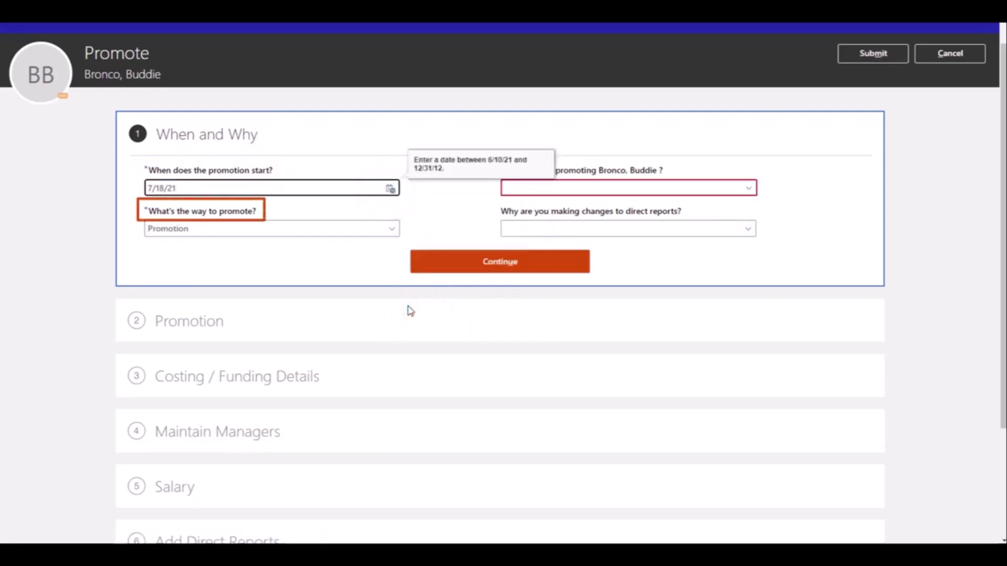
{"action": "left_click", "coordinate": [391, 230]}
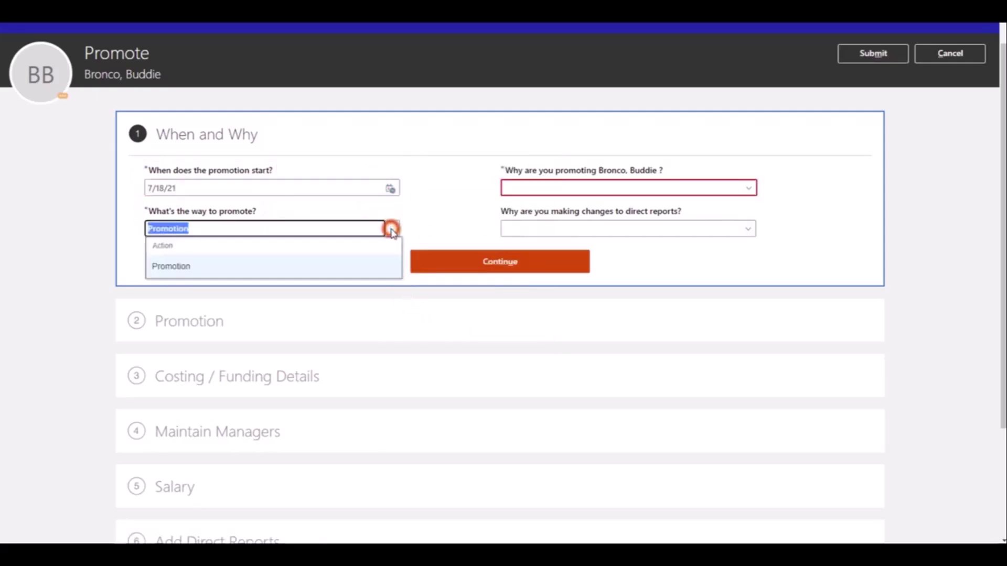
{"action": "left_click", "coordinate": [381, 265]}
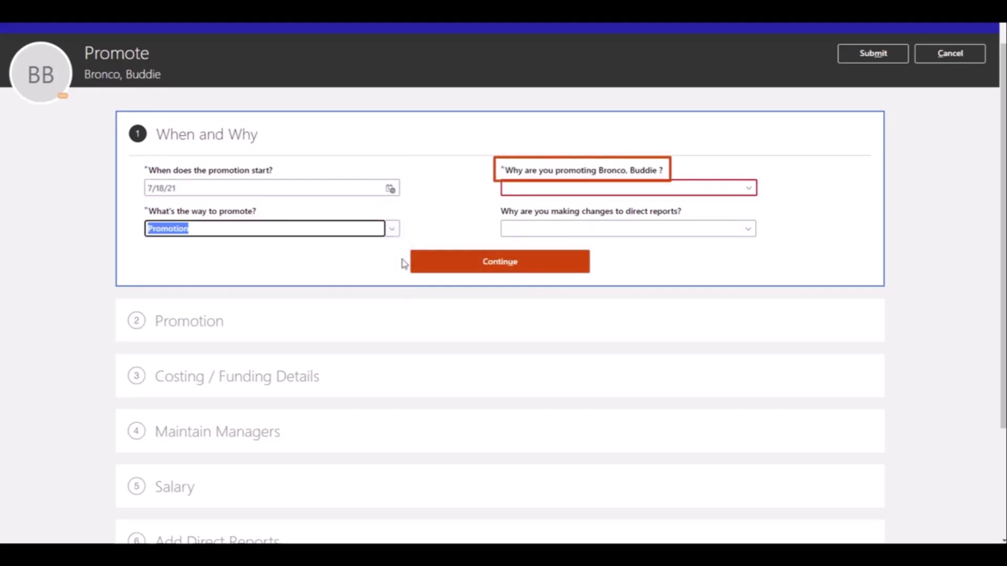
{"action": "left_click", "coordinate": [751, 190]}
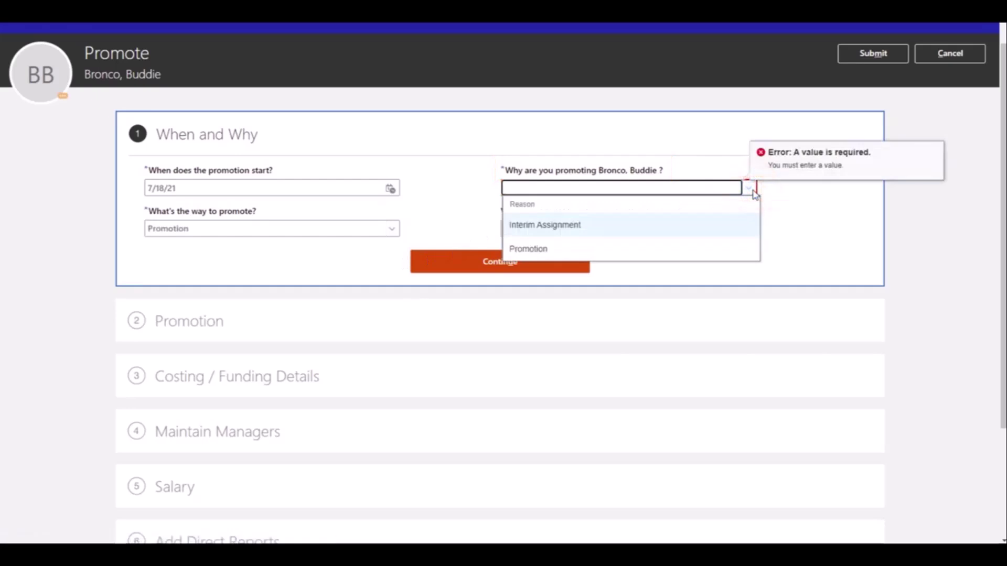
{"action": "left_click", "coordinate": [743, 250]}
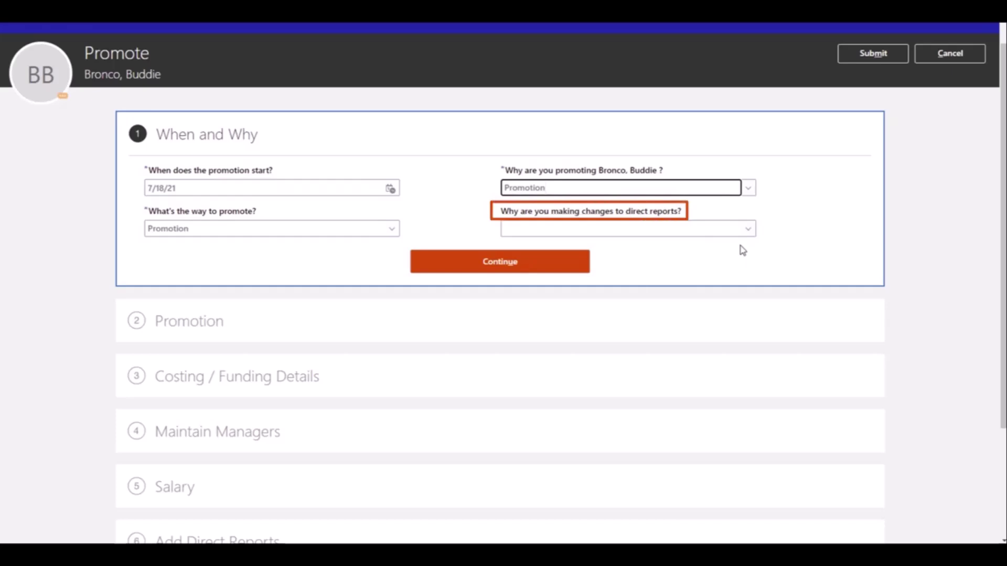
{"action": "left_click", "coordinate": [747, 229]}
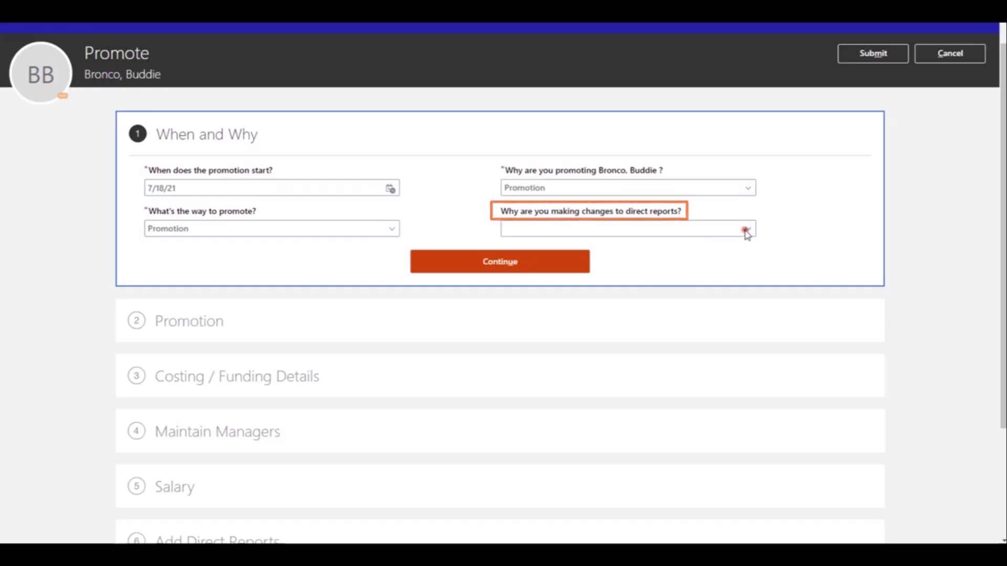
{"action": "left_click", "coordinate": [699, 291]}
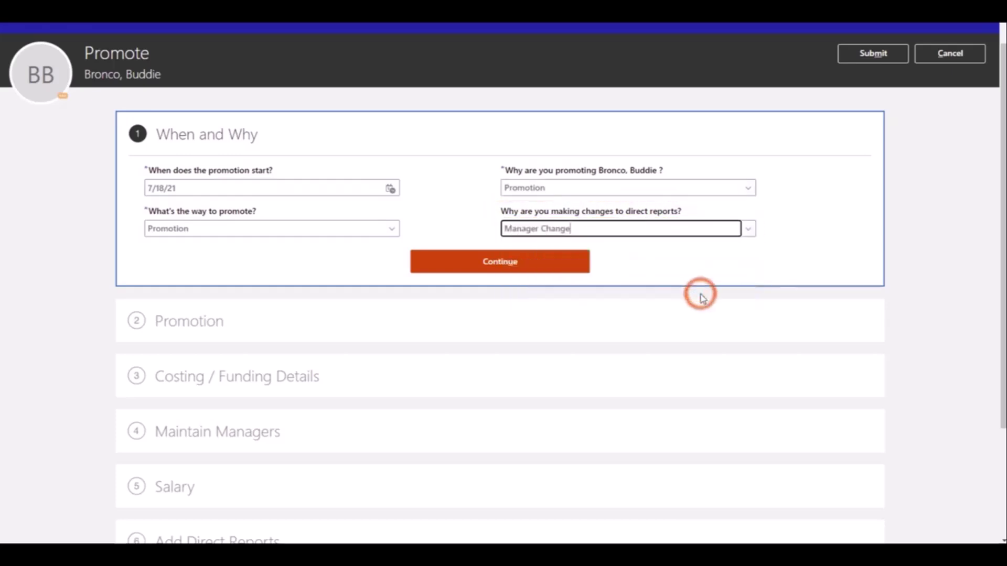
{"action": "left_click", "coordinate": [563, 270]}
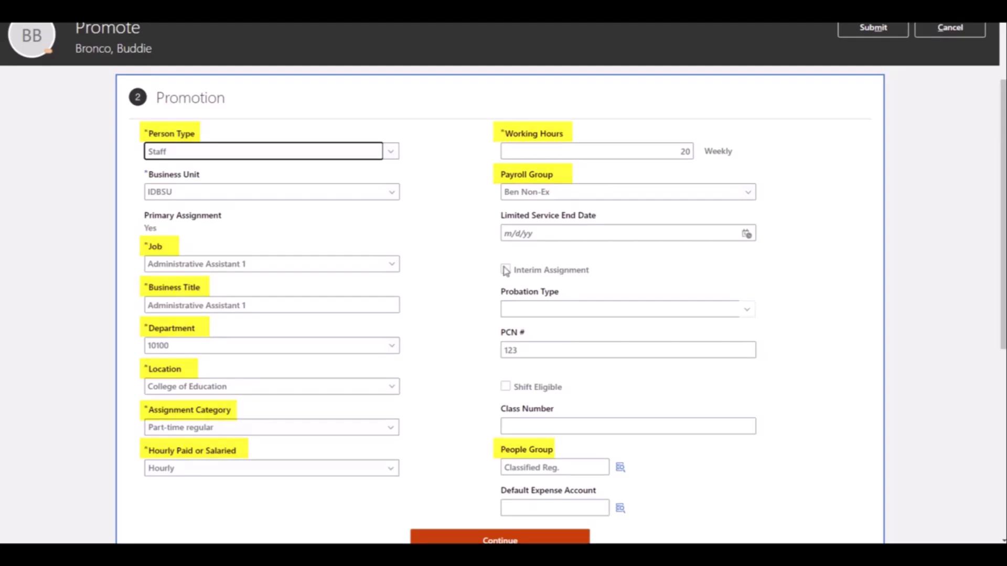
Step: Change the job from Administrative Assistant 1 to Administrative Assistant 2
{"action": "left_click", "coordinate": [346, 265]}
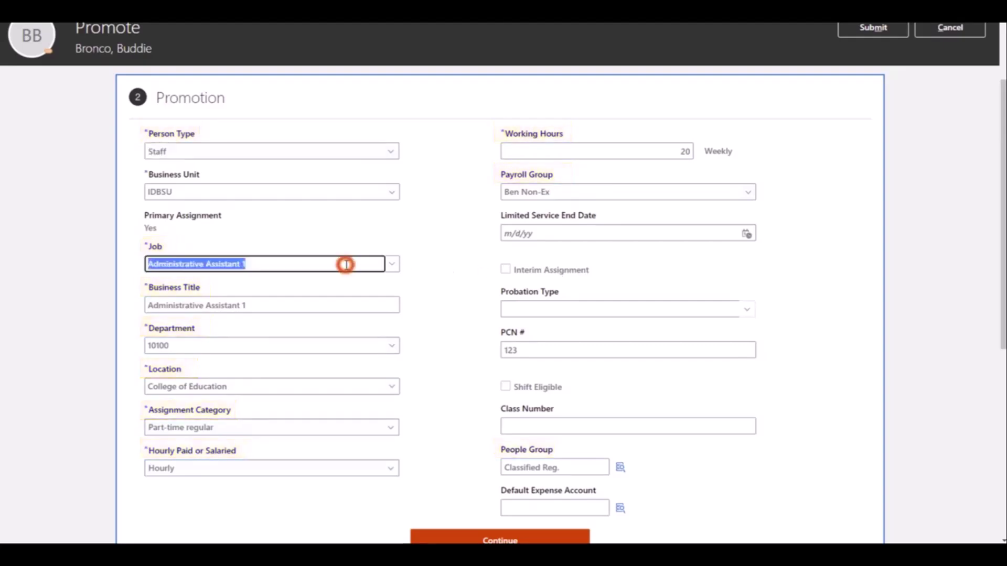
{"action": "type", "text": "Administrative Assistant 2"}
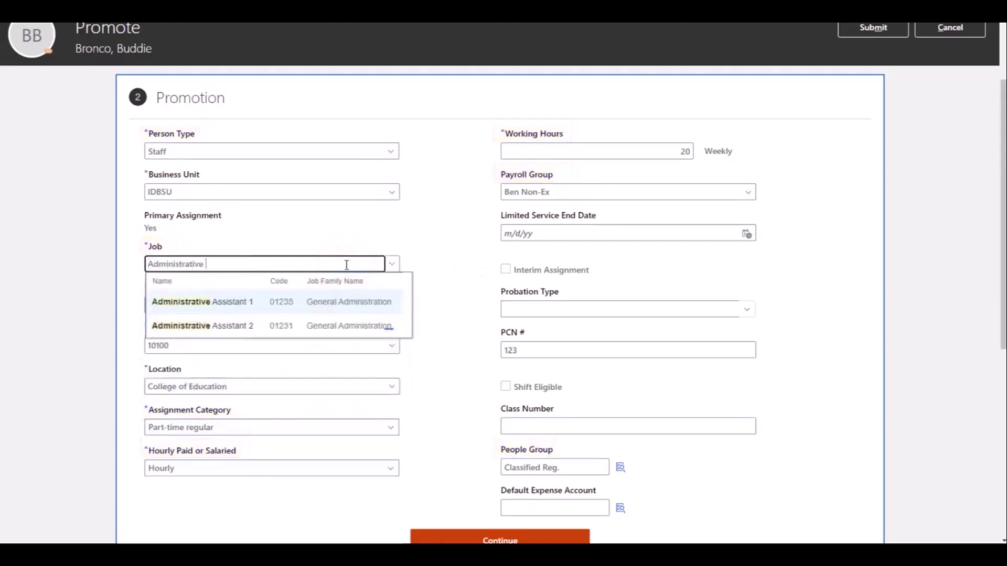
{"action": "left_click", "coordinate": [341, 302]}
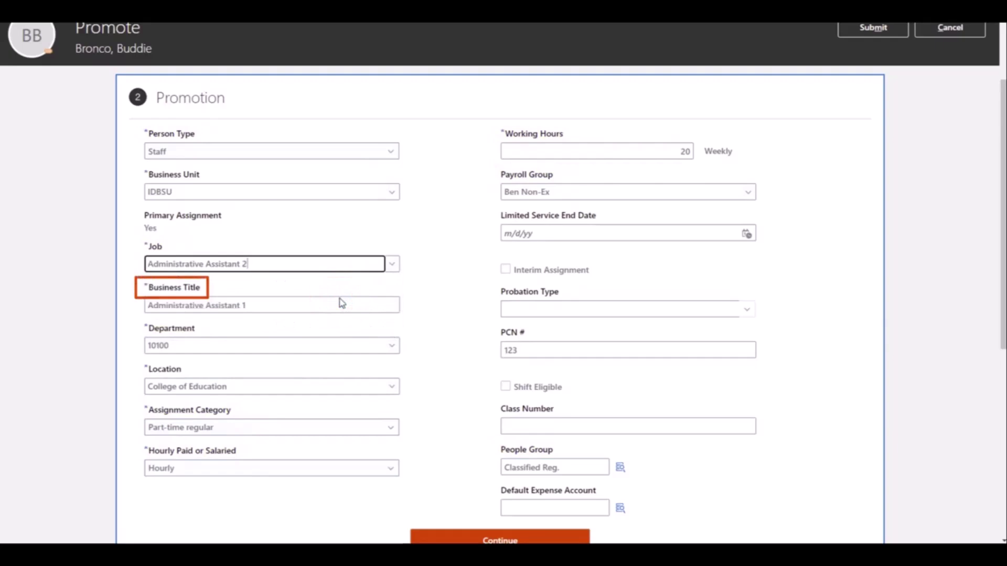
{"action": "scroll", "coordinate": [342, 302], "scroll_direction": "down", "scroll_amount": 1}
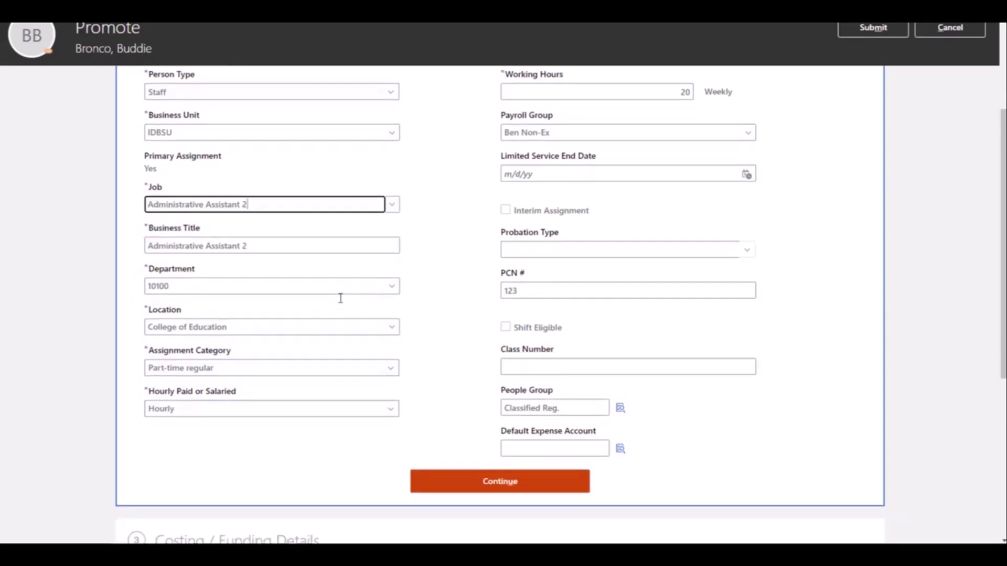
Step: Accept the promotion details and leave the 100% cost center 2500001 costing unchanged
{"action": "left_click", "coordinate": [475, 479]}
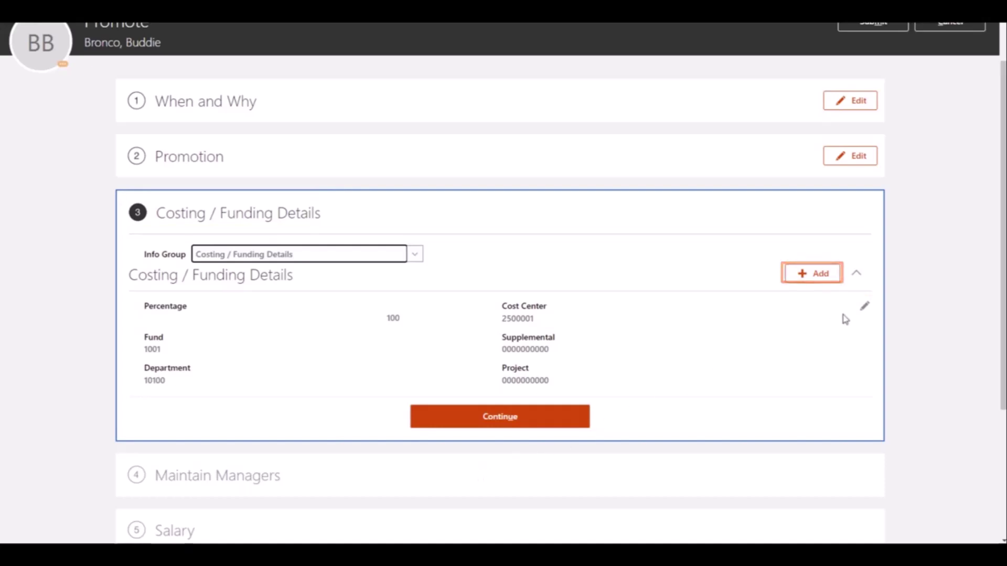
{"action": "left_click", "coordinate": [866, 305]}
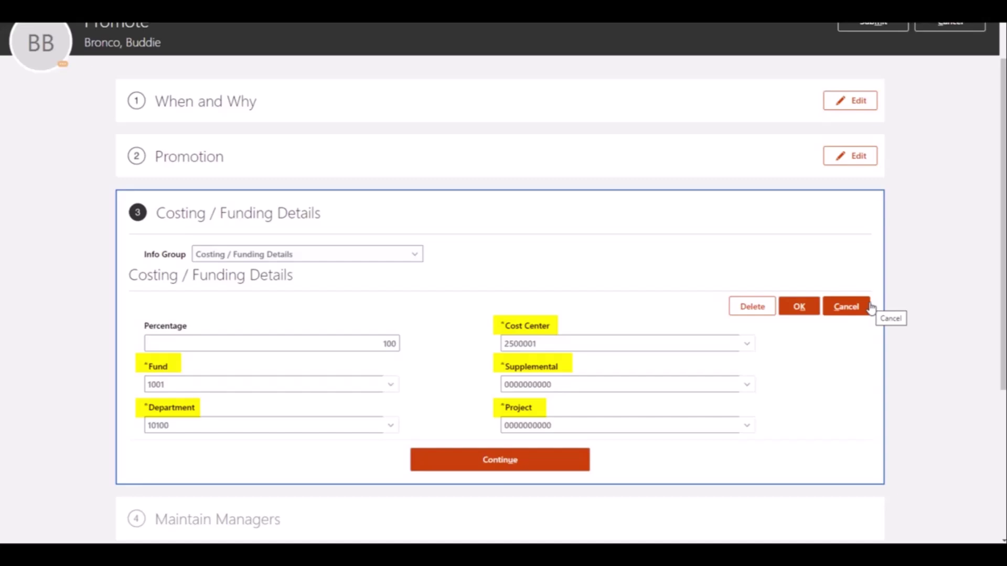
{"action": "left_click", "coordinate": [851, 312]}
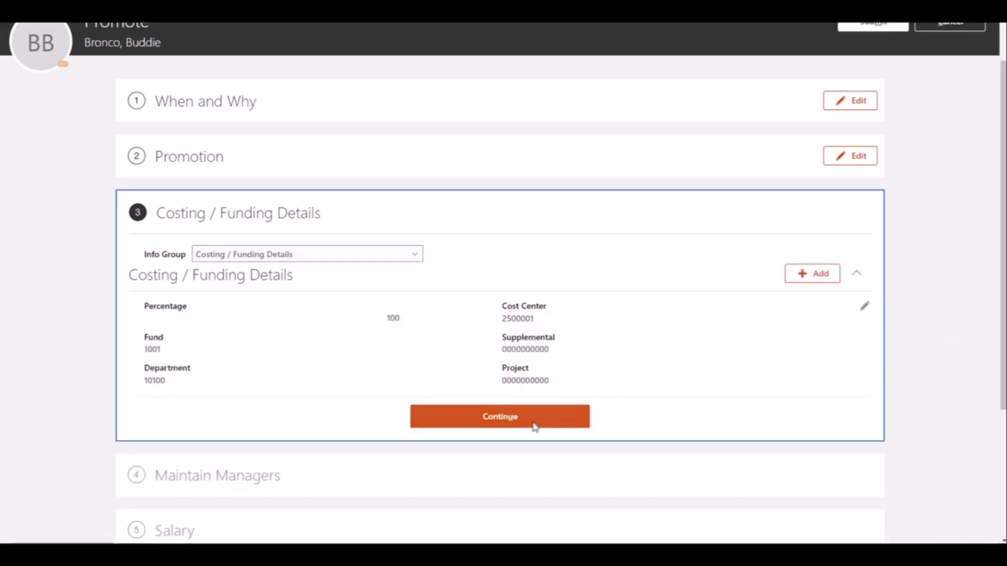
{"action": "left_click", "coordinate": [531, 425]}
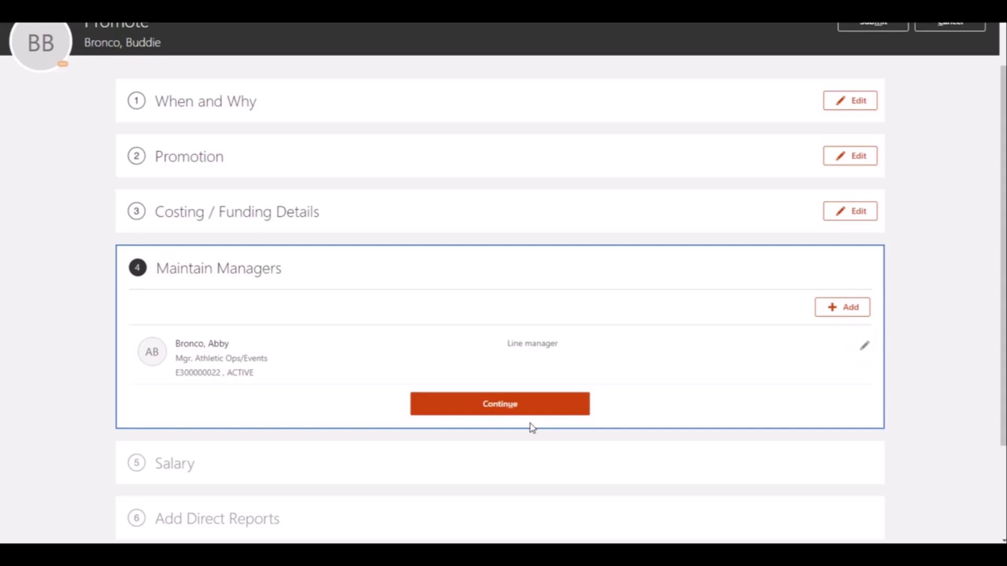
Step: Leave the line manager Mgr. Athletic Ops/Events unchanged and proceed to Salary
{"action": "left_click", "coordinate": [863, 347]}
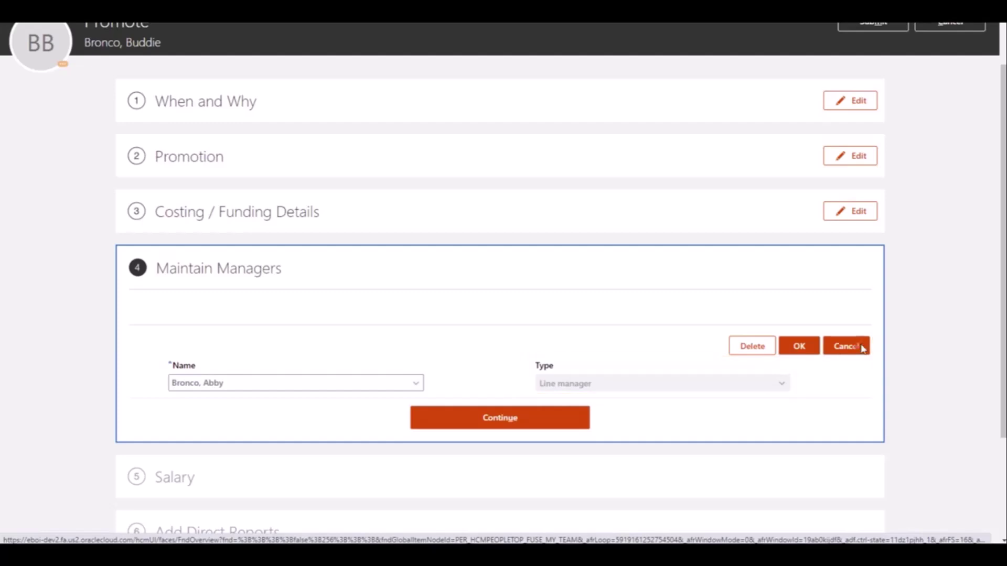
{"action": "left_click", "coordinate": [862, 350]}
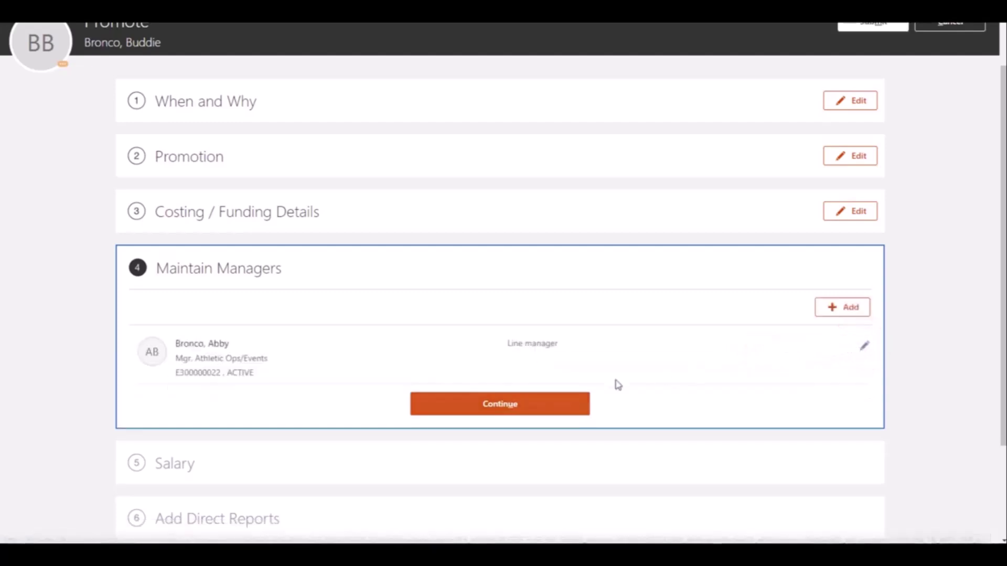
{"action": "left_click", "coordinate": [468, 404]}
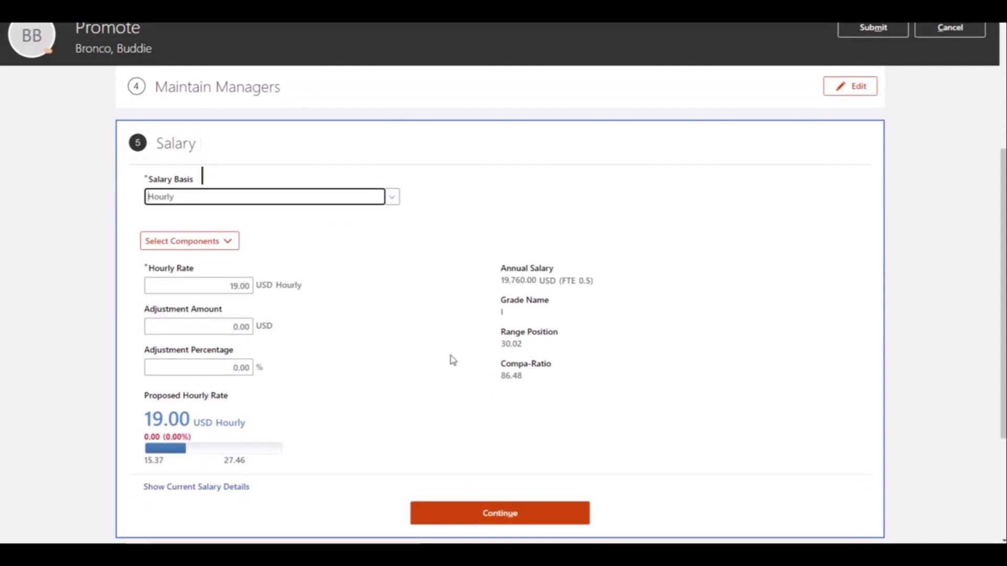
Step: Keep the Hourly salary basis, change the hourly rate from 19.00 to 23.00 USD, and continue
{"action": "left_click", "coordinate": [391, 197]}
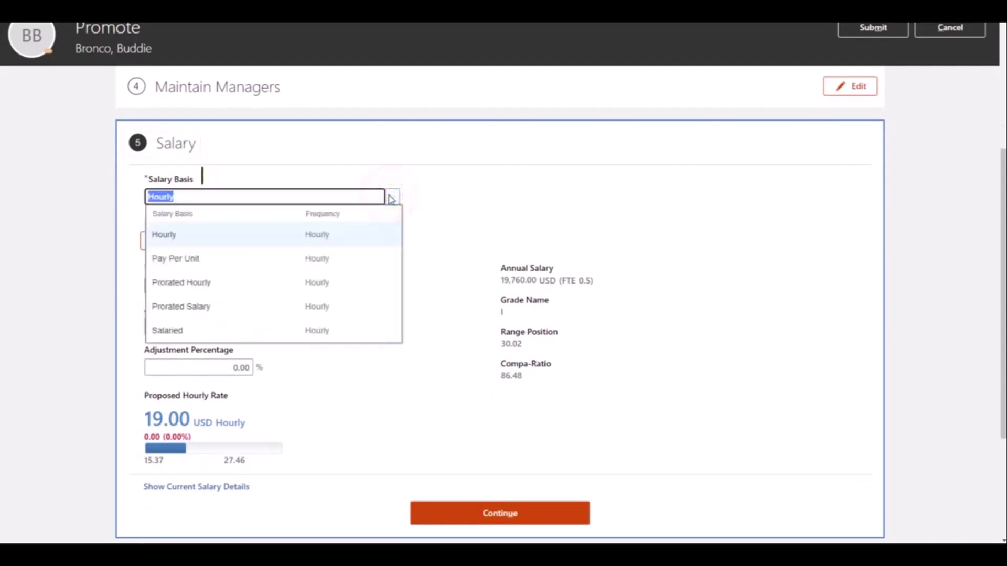
{"action": "left_click", "coordinate": [364, 237]}
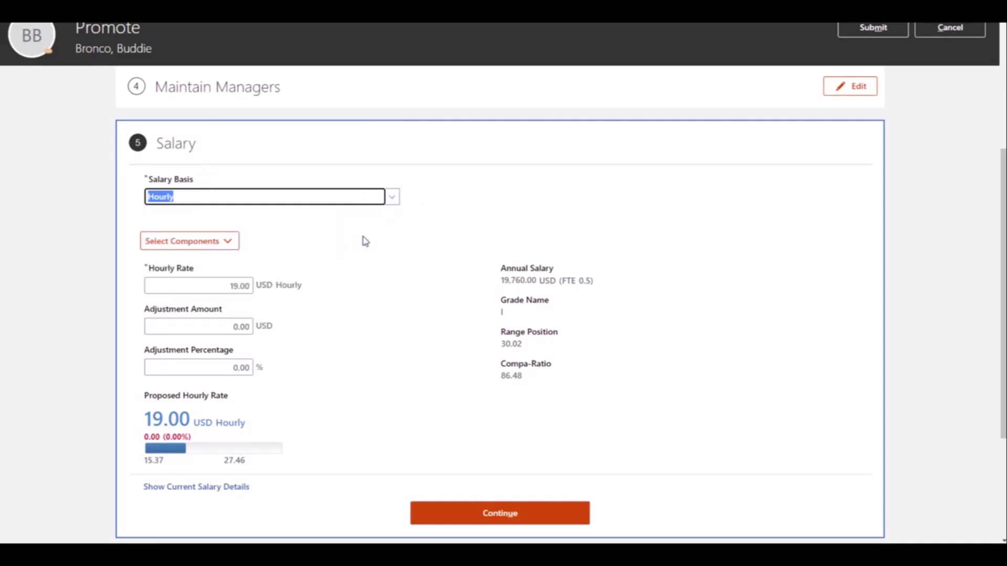
{"action": "left_click", "coordinate": [237, 286]}
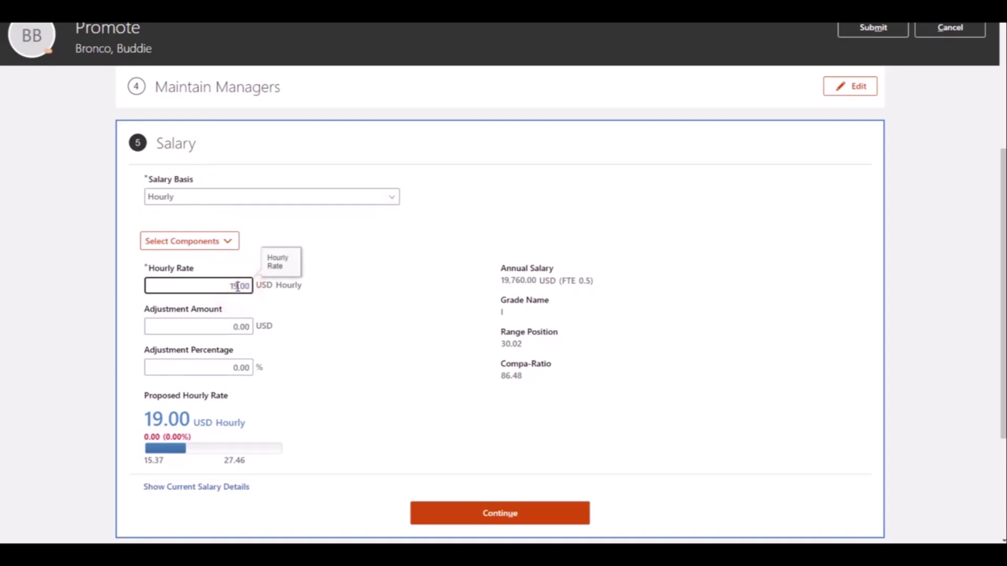
{"action": "key", "text": "BackSpace"}
{"action": "type", "text": "23"}
{"action": "left_click", "coordinate": [278, 316]}
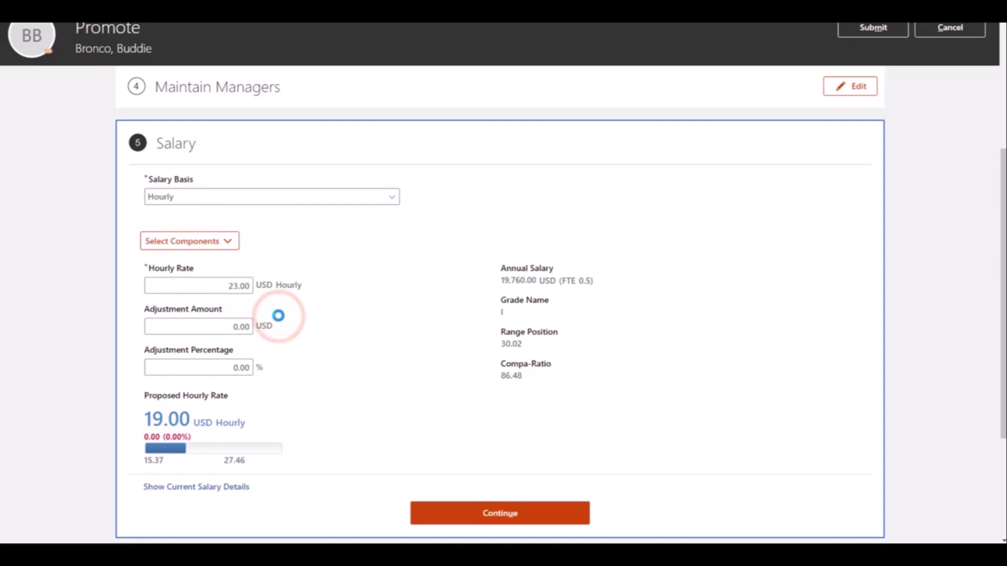
{"action": "left_click", "coordinate": [444, 514]}
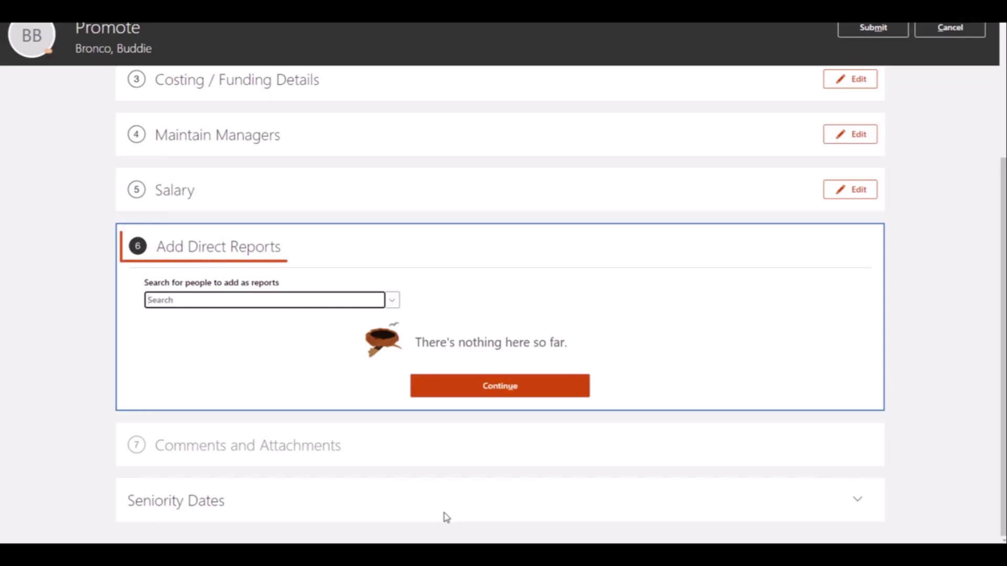
Step: Search for and add the Technical Records Specialist 1 employee as a line-manager direct report
{"action": "type", "text": "bronco"}
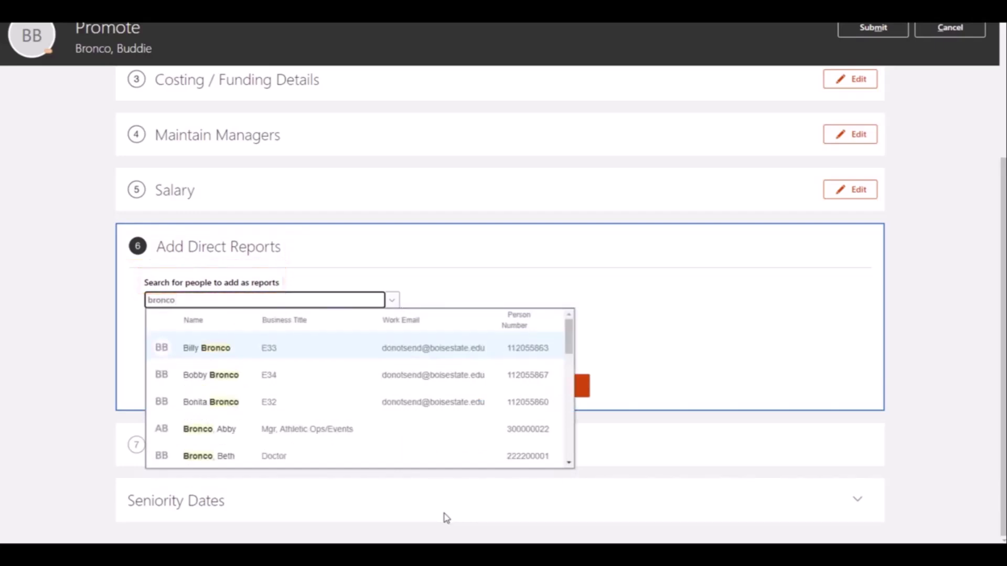
{"action": "scroll", "coordinate": [429, 445], "scroll_direction": "down", "scroll_amount": 3}
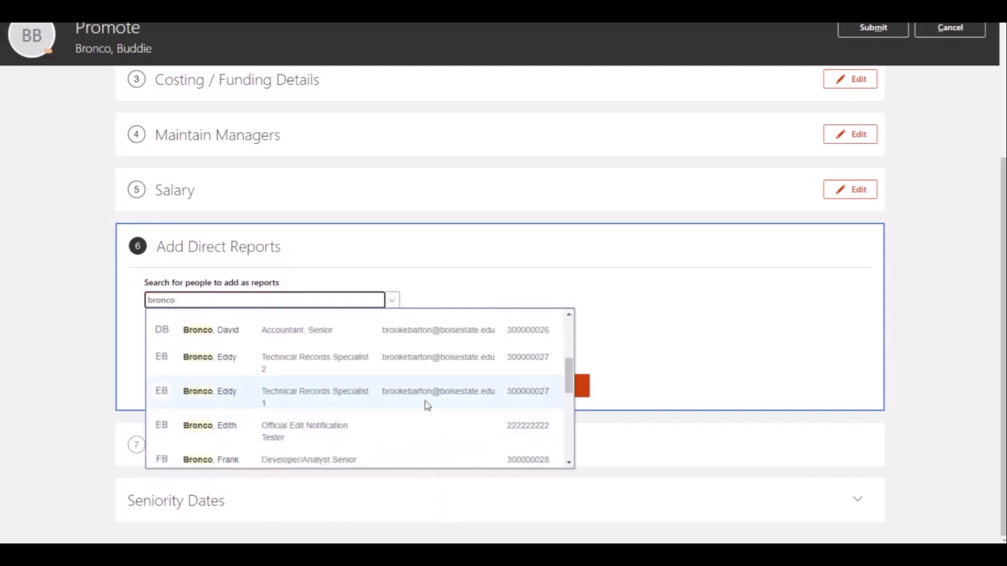
{"action": "left_click", "coordinate": [426, 403]}
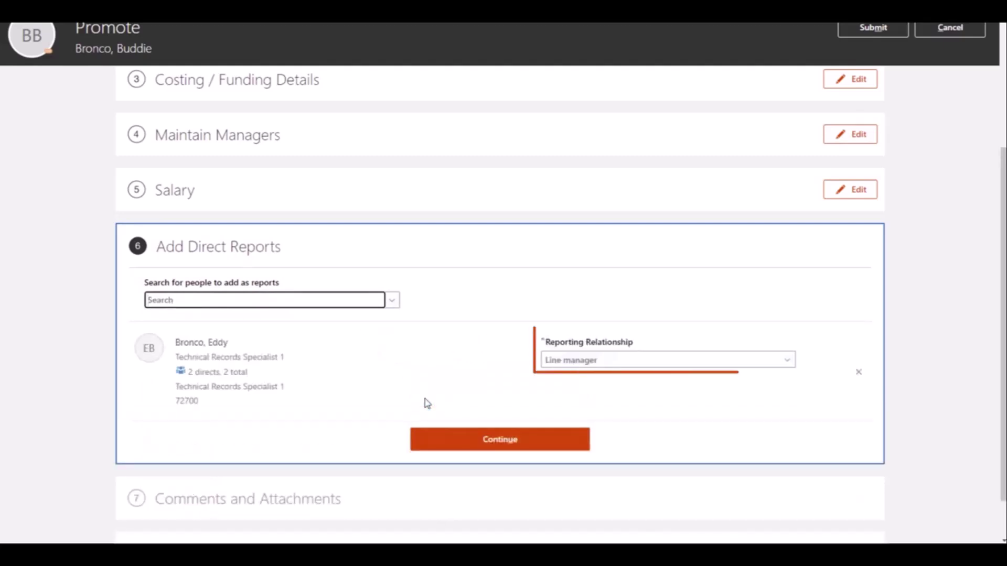
Step: Continue past Add Direct Reports to the empty Comments and Attachments section
{"action": "left_click", "coordinate": [436, 438]}
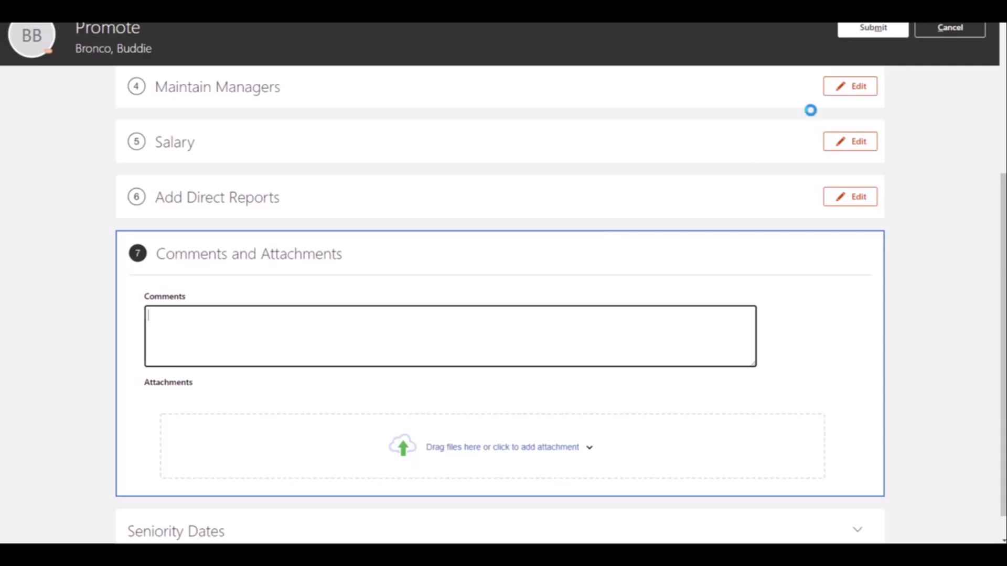
{"action": "scroll", "coordinate": [811, 110], "scroll_direction": "up", "scroll_amount": 5}
Step: Submit the completed promotion with comments left empty
{"action": "left_click", "coordinate": [842, 103]}
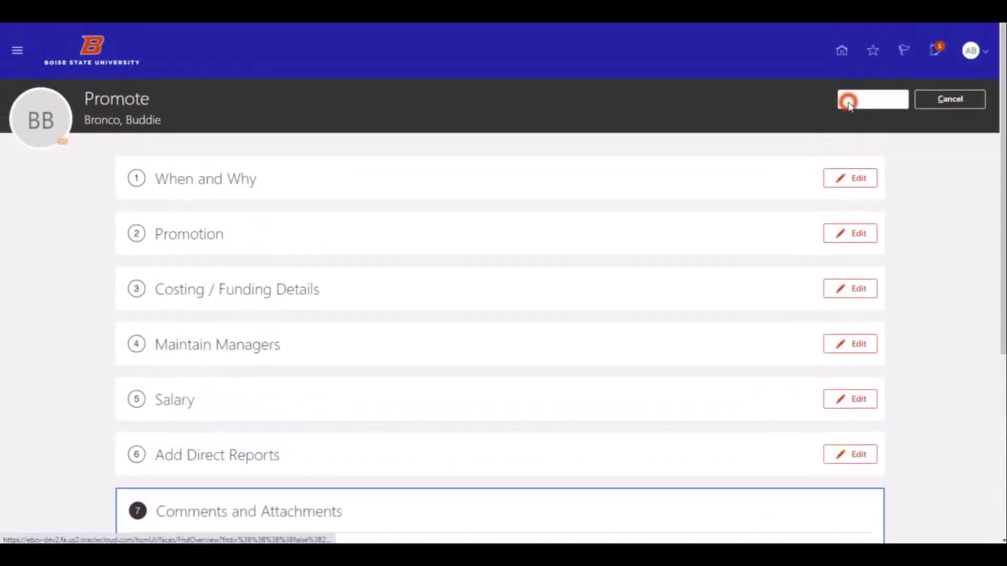